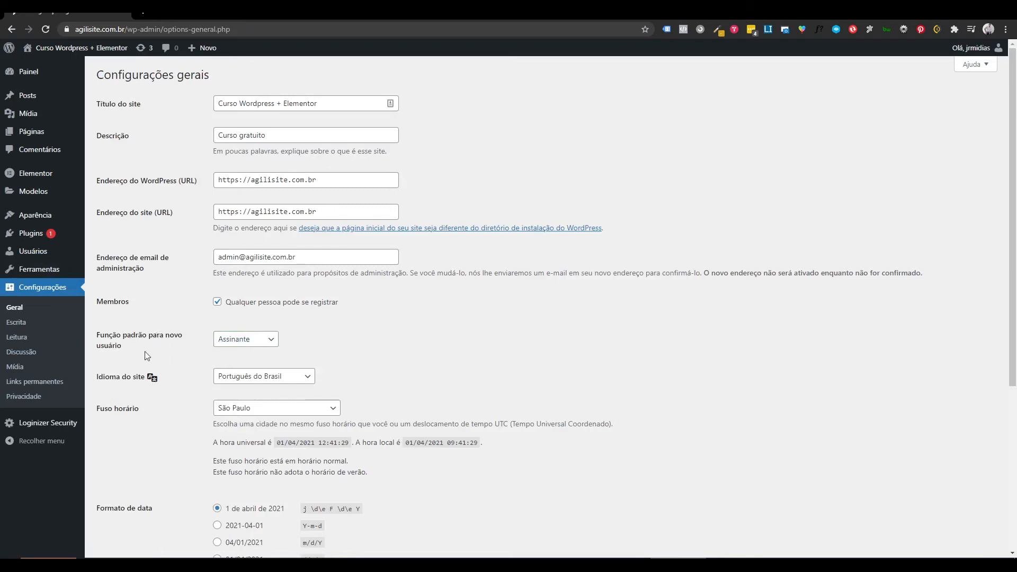
# Step: Review the roles available as the default function for new users in the general settings
pyautogui.click(243, 341)
pyautogui.click(374, 360)
pyautogui.moveTo(28, 257)
pyautogui.click(267, 341)
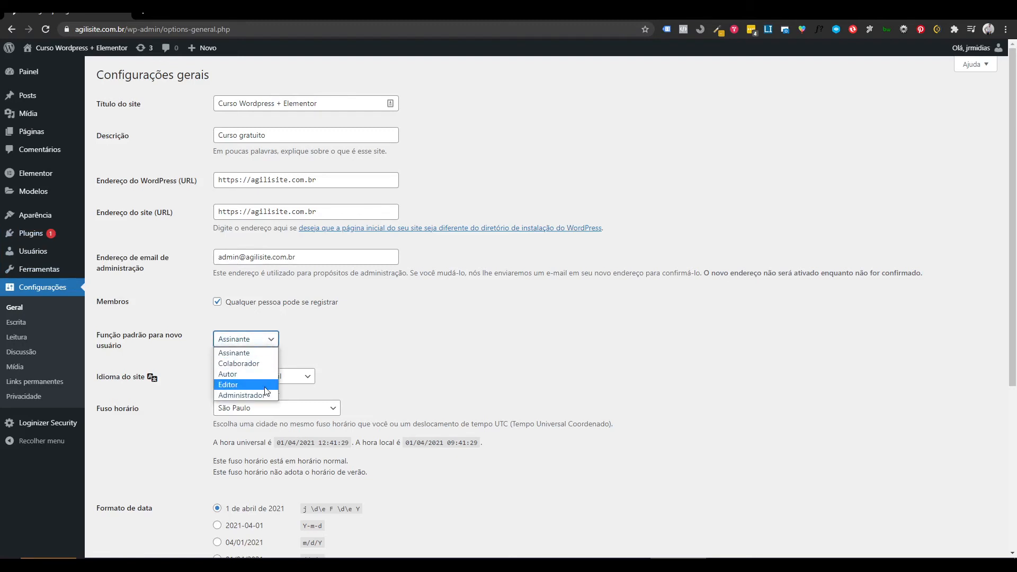
pyautogui.click(349, 352)
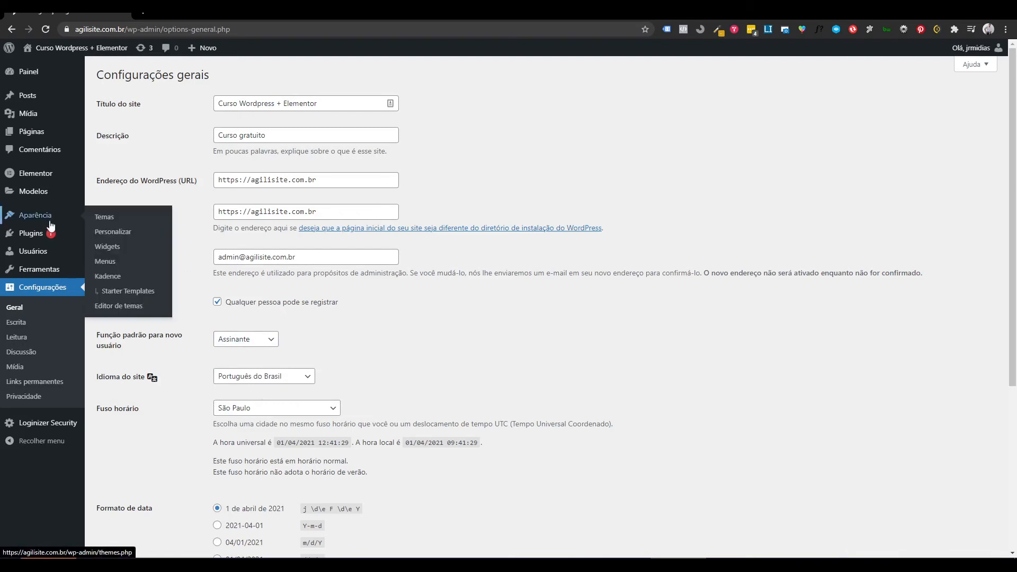
# Step: Search the new plugins for "members" and install and activate Members – Membership & User Role Editor Plugin by MemberPress
pyautogui.moveTo(56, 238)
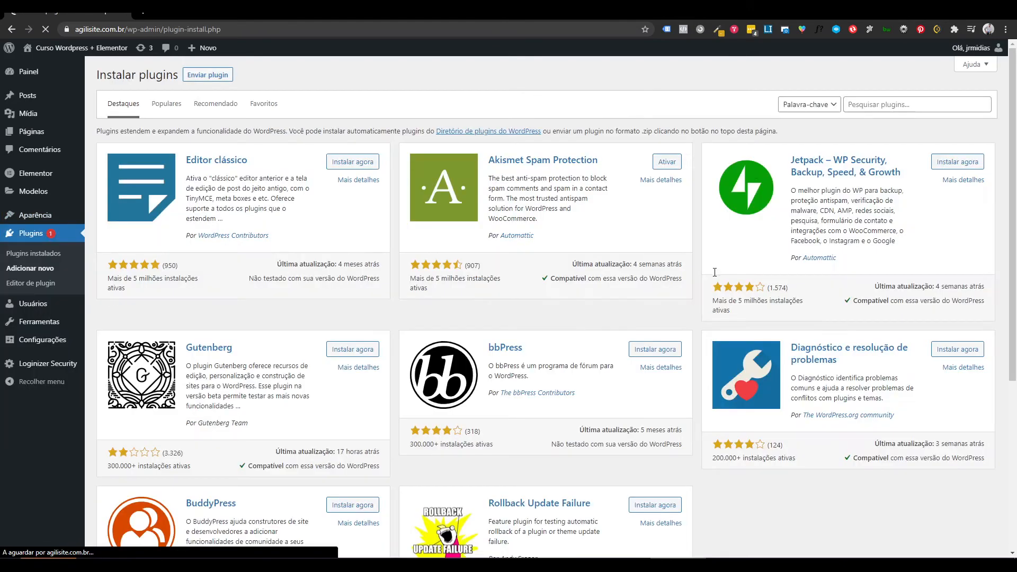
pyautogui.click(873, 105)
pyautogui.write('m')
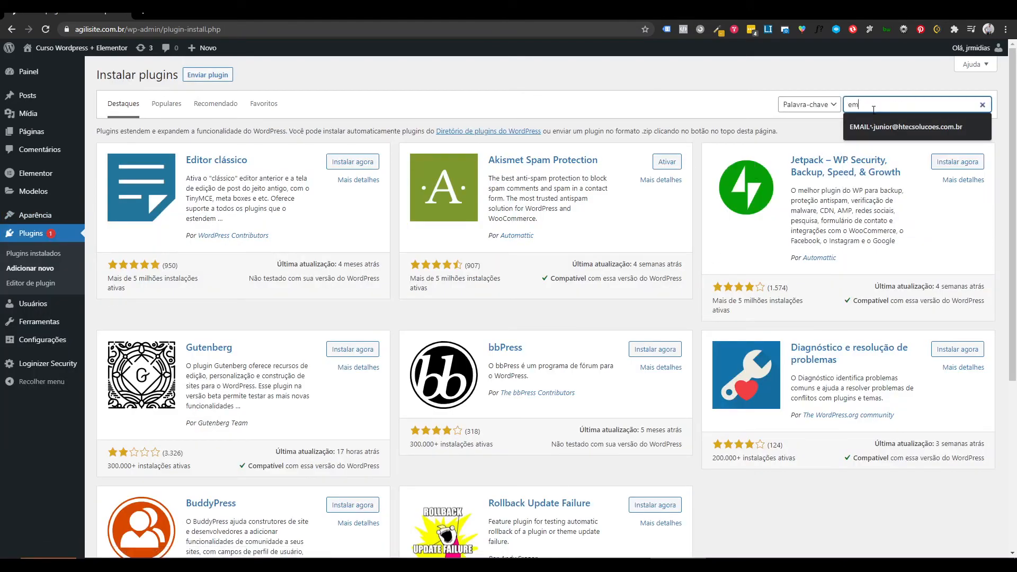
pyautogui.press('BackSpace')
pyautogui.write('members')
pyautogui.press('BackSpace')
pyautogui.press('BackSpace')
pyautogui.press('BackSpace')
pyautogui.press('BackSpace')
pyautogui.press('BackSpace')
pyautogui.press('BackSpace')
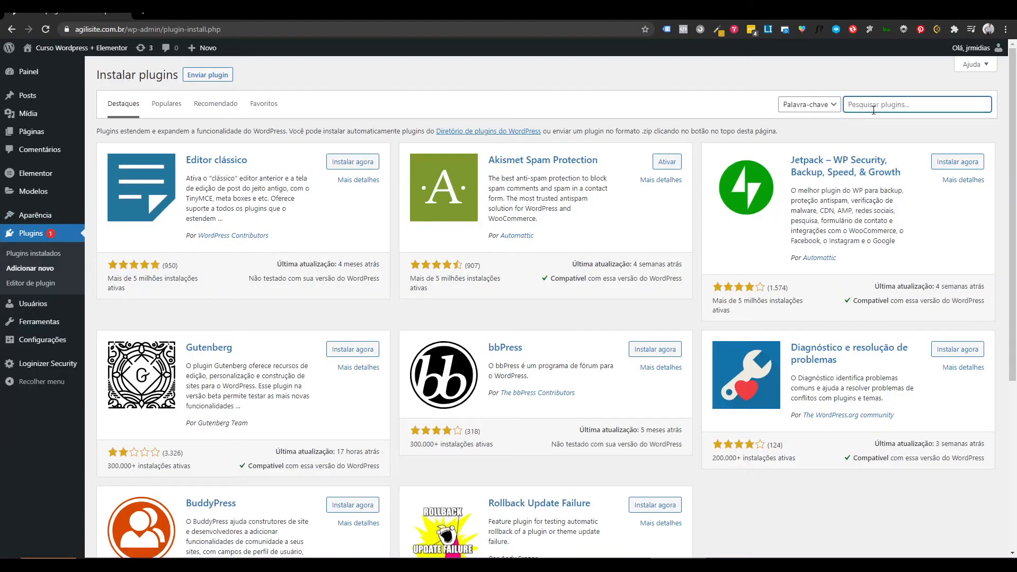
pyautogui.write('members')
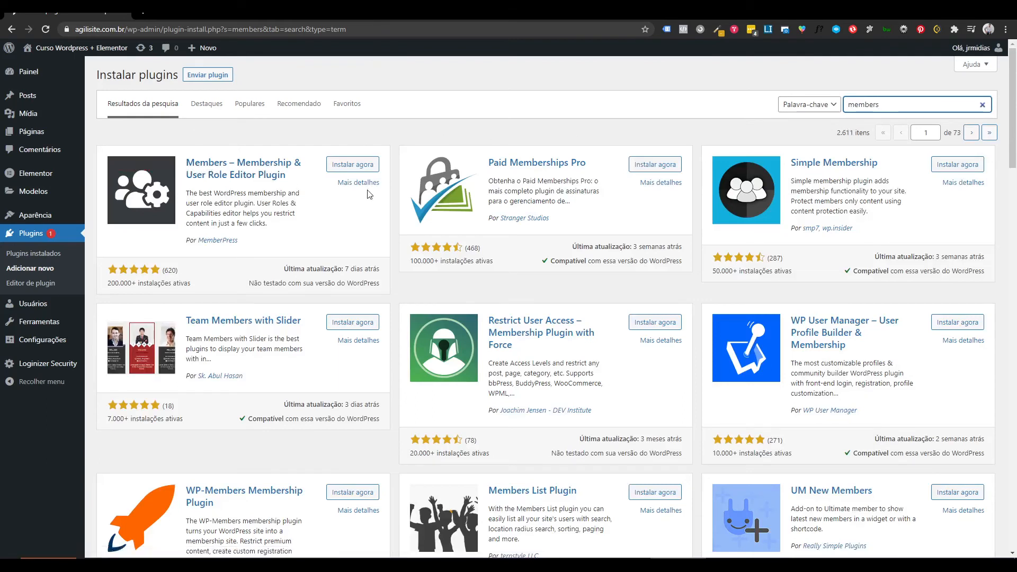
pyautogui.click(352, 164)
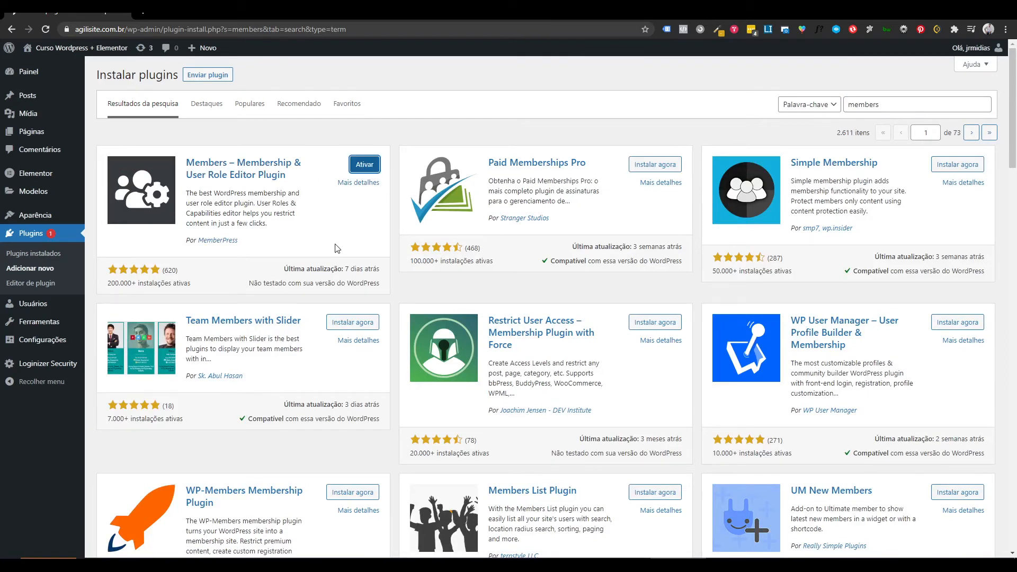
pyautogui.click(365, 165)
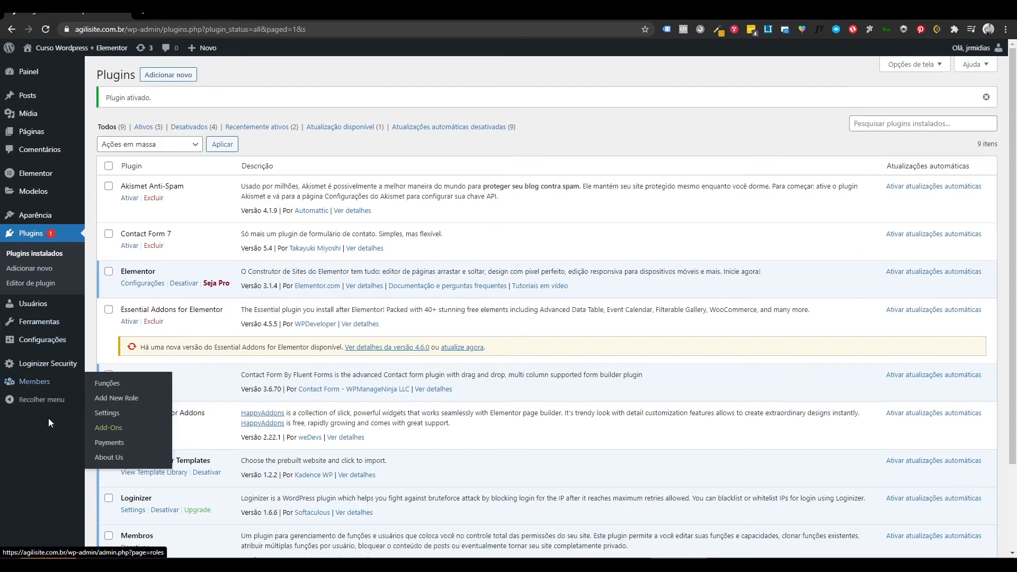
# Step: Start a new role in the Members plugin and name it Cliente
pyautogui.moveTo(34, 386)
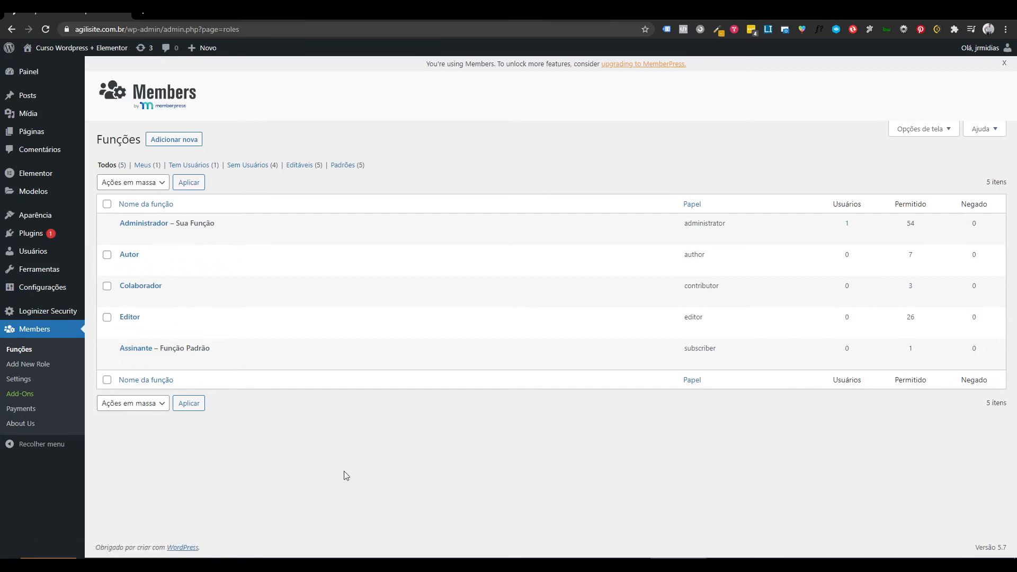
pyautogui.click(187, 142)
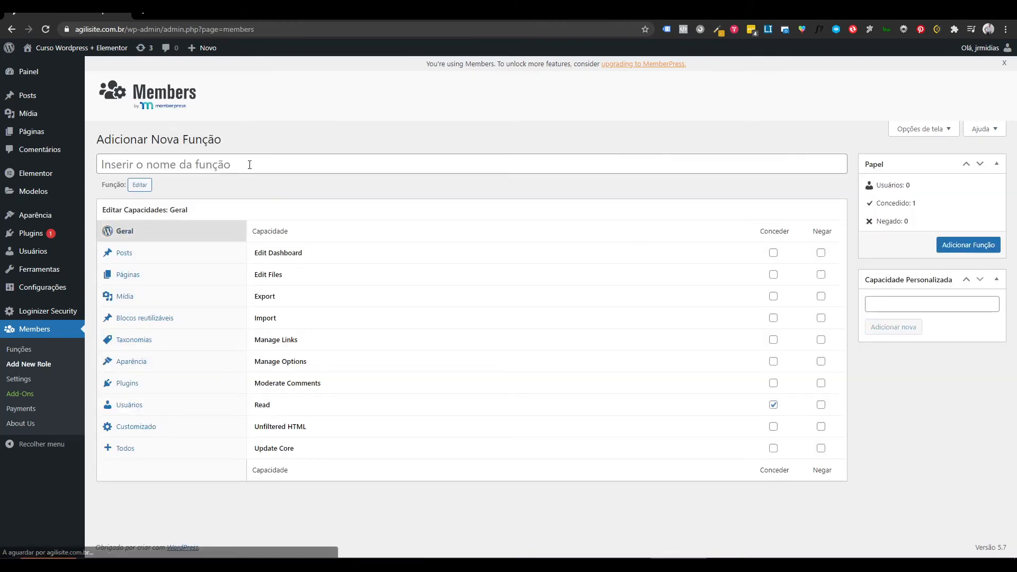
pyautogui.click(250, 165)
pyautogui.write('Cliente')
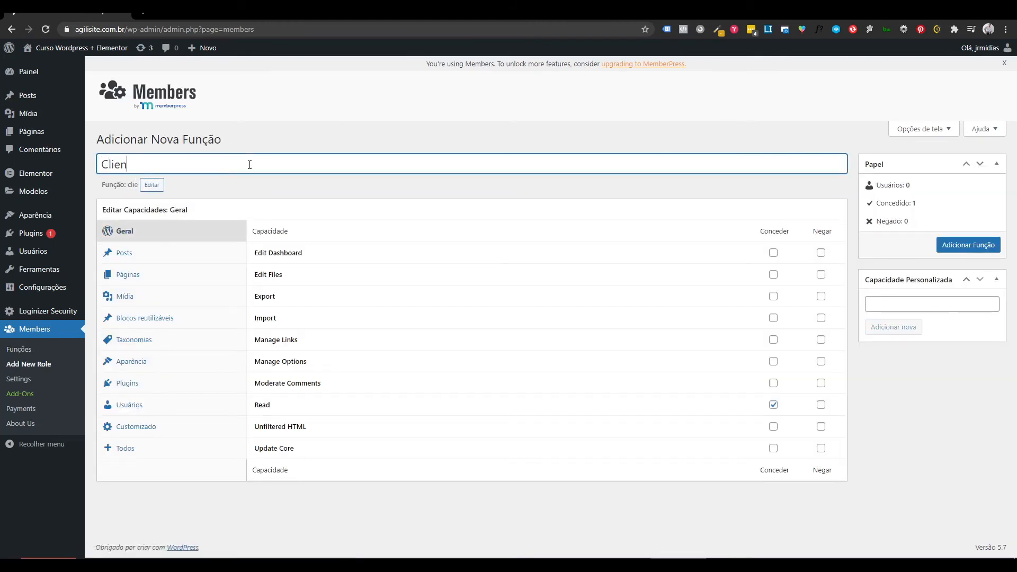
pyautogui.click(923, 422)
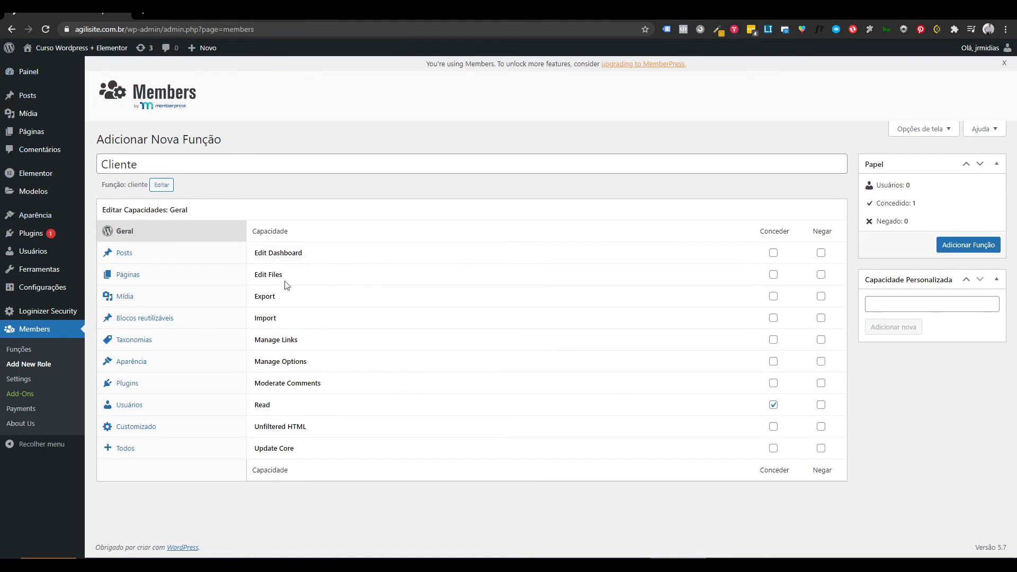
# Step: Examine the capabilities offered for the Cliente role in each category, from Posts and Páginas through Customizado and Todos
pyautogui.click(144, 257)
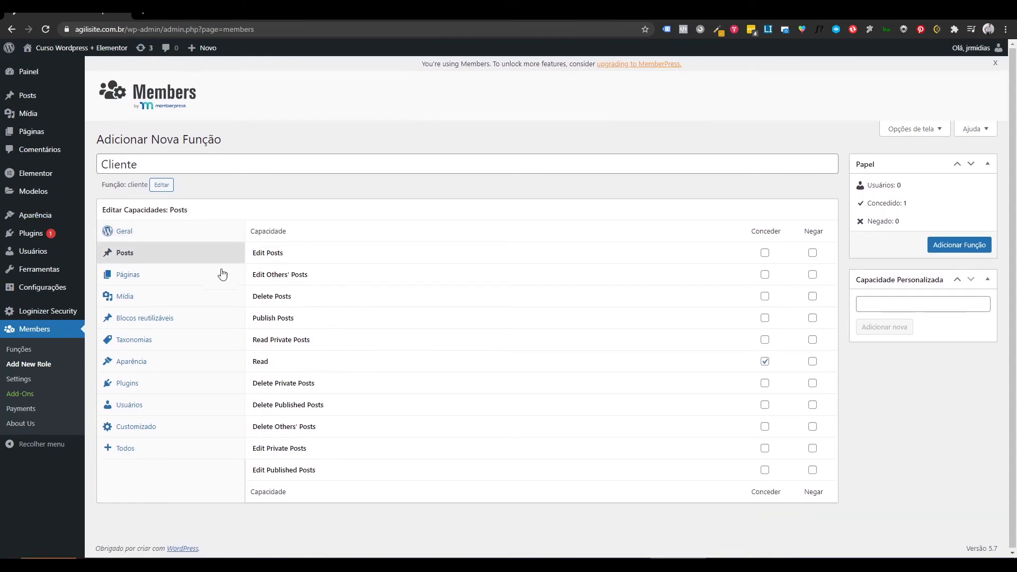
pyautogui.click(168, 275)
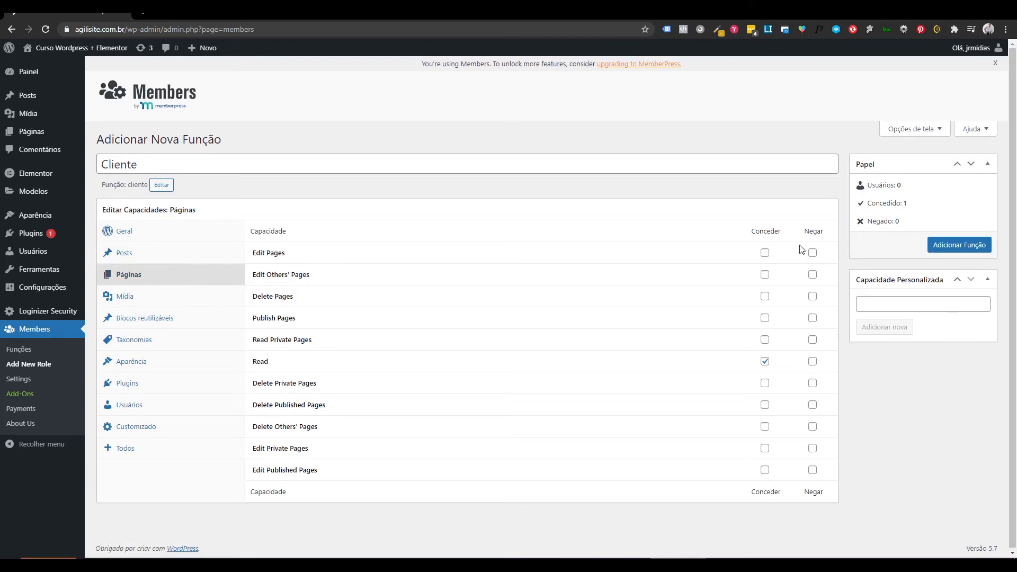
pyautogui.click(158, 296)
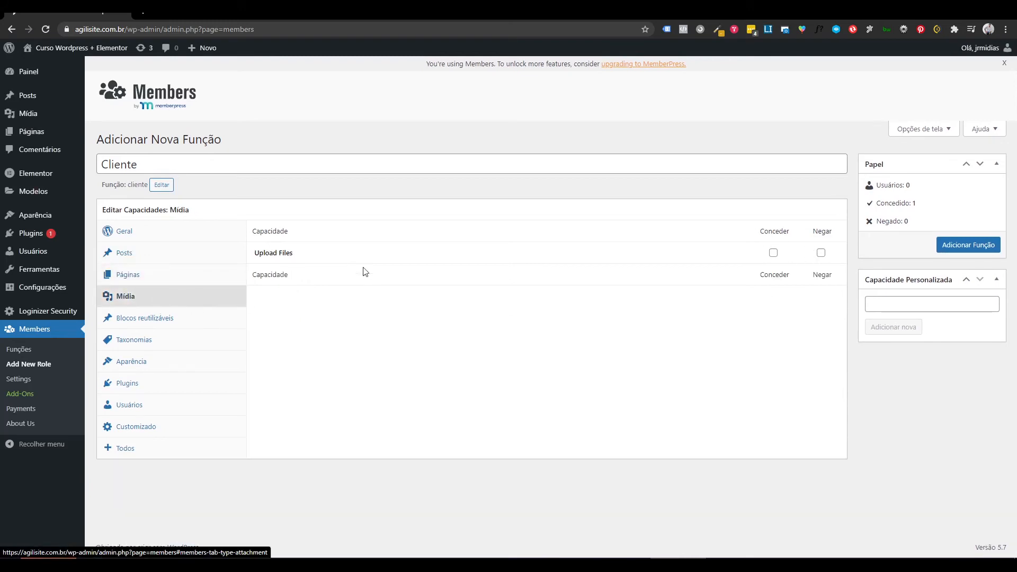
pyautogui.click(151, 319)
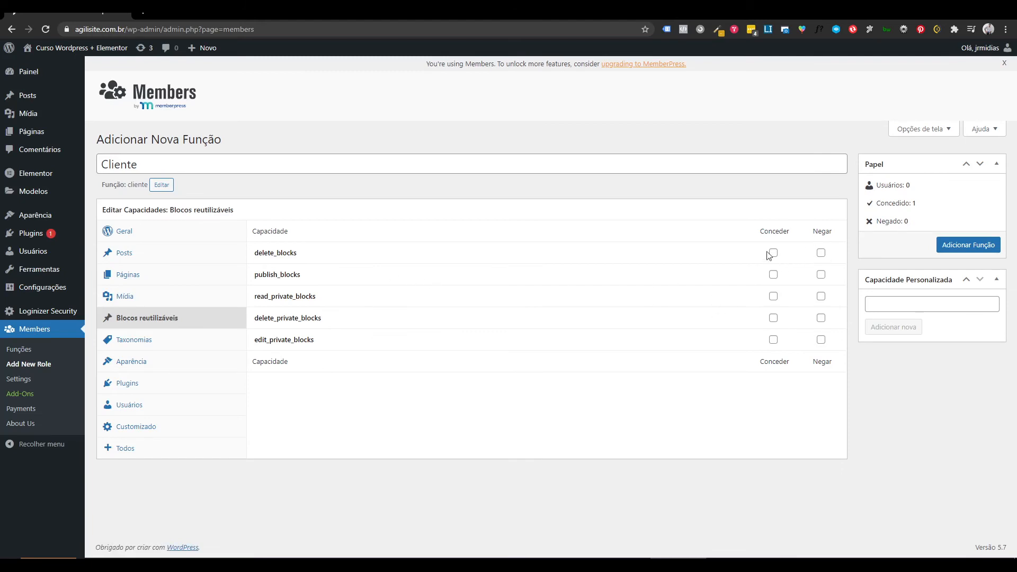
pyautogui.click(150, 342)
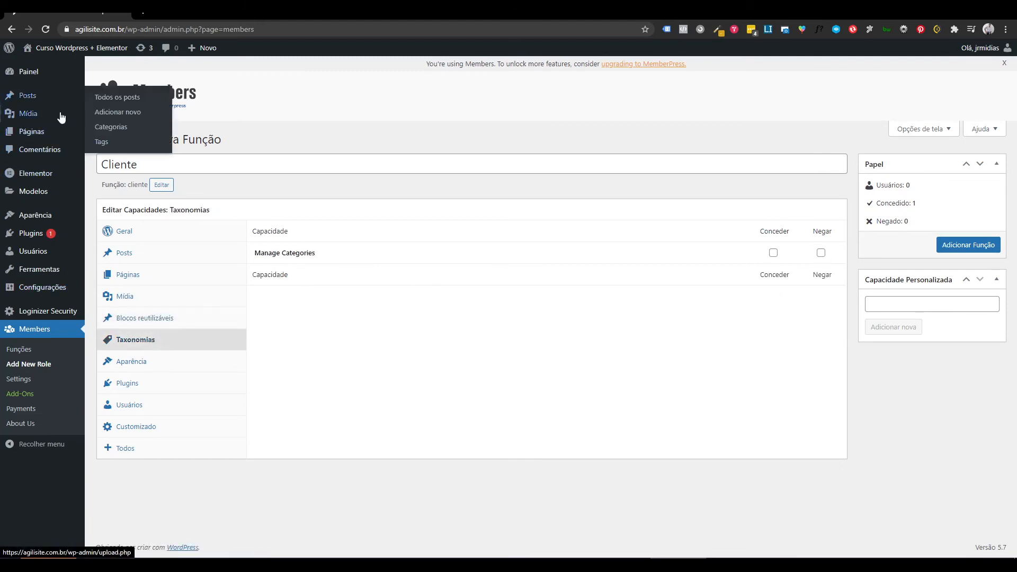
pyautogui.click(160, 364)
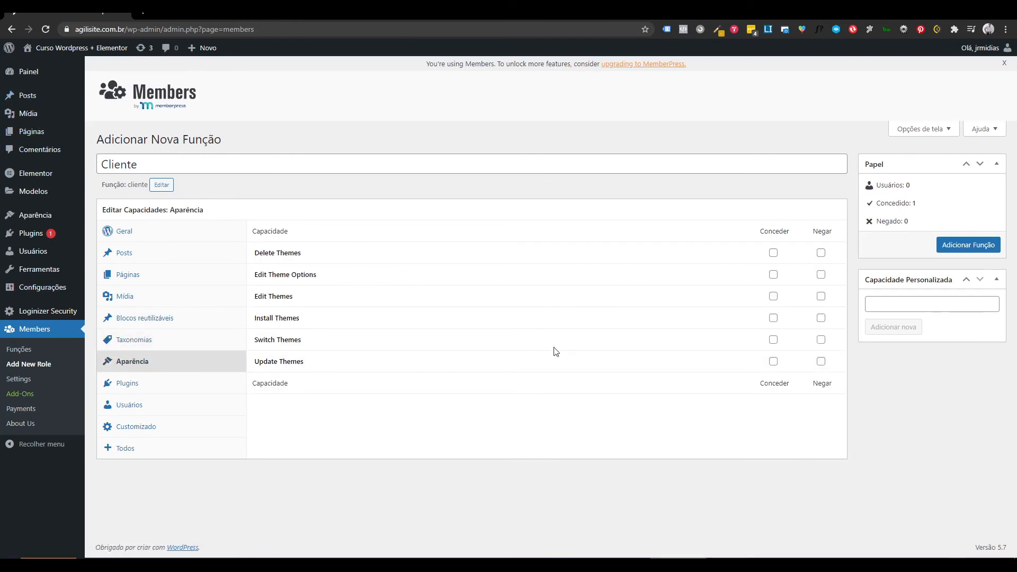
pyautogui.click(140, 389)
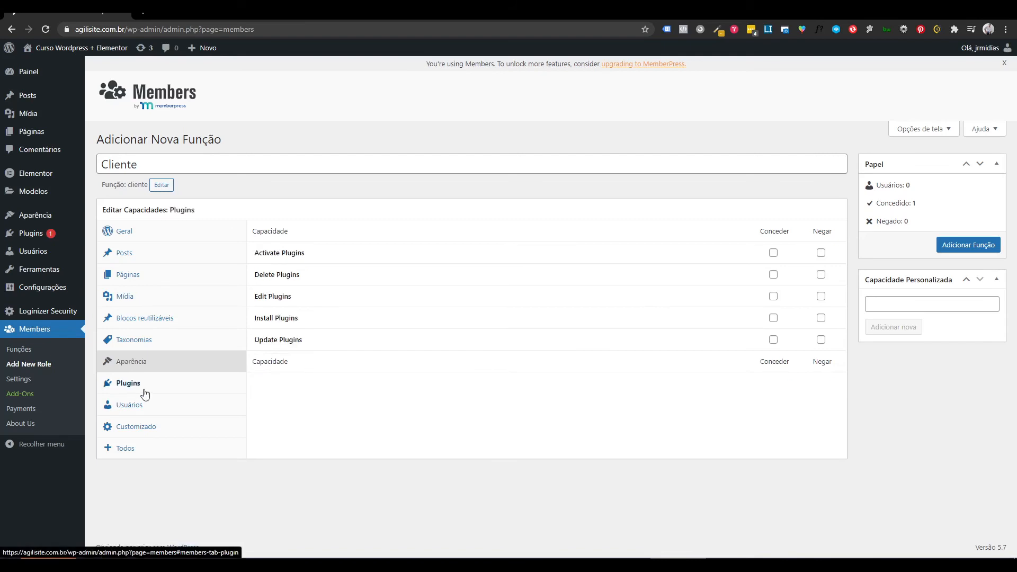
pyautogui.click(183, 413)
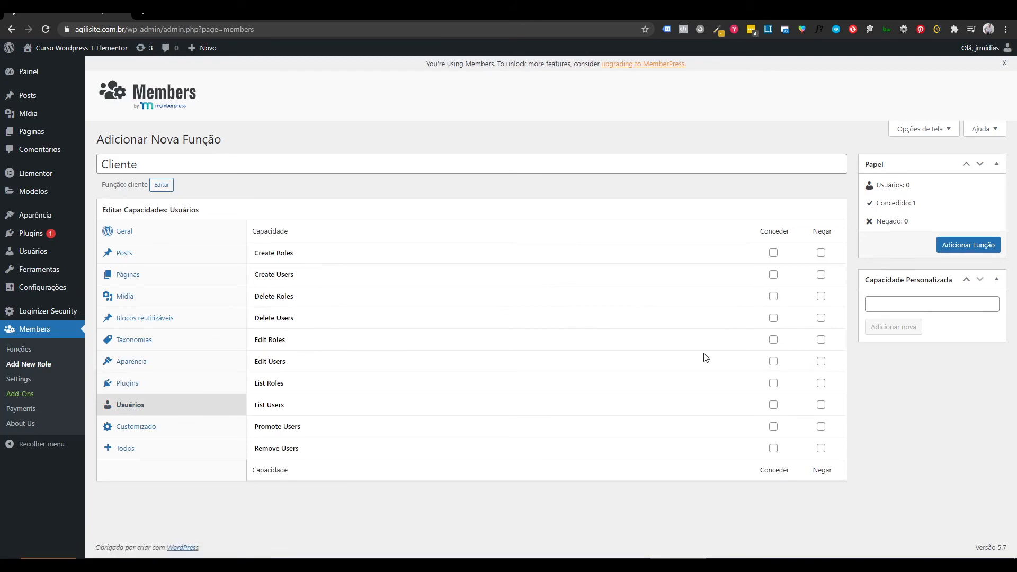
pyautogui.click(150, 428)
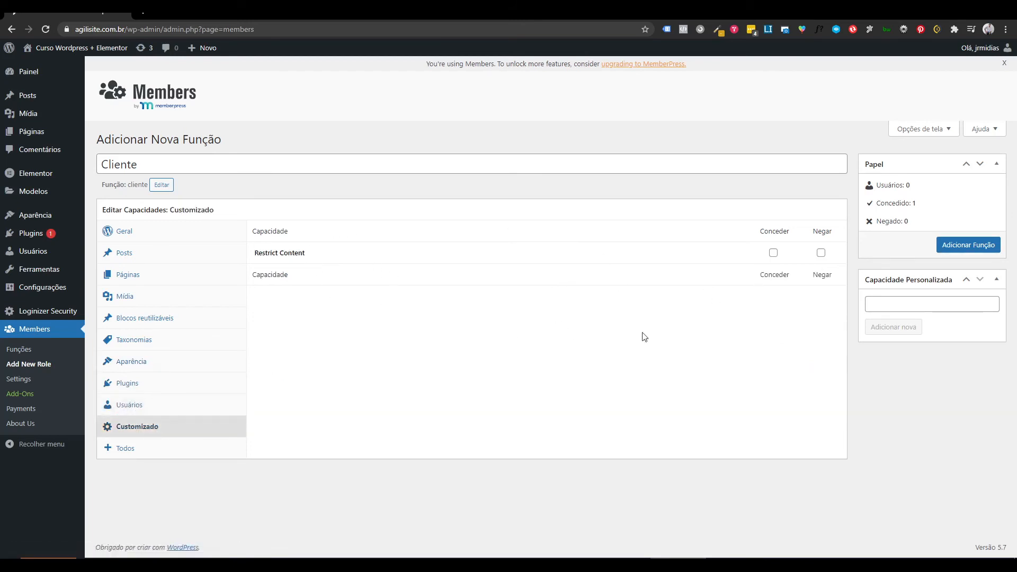
pyautogui.click(109, 449)
pyautogui.scroll(-1, 221, 373)
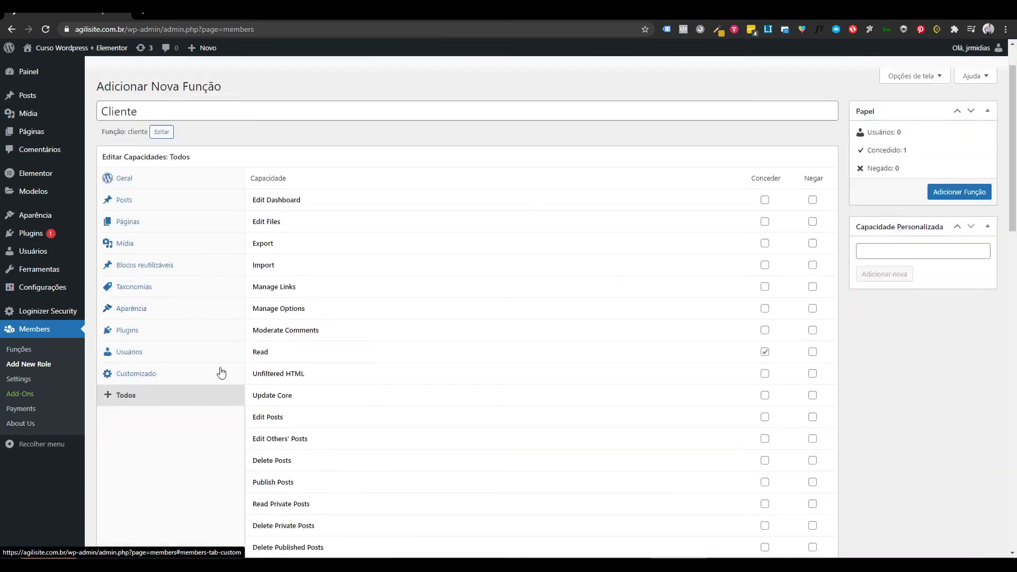
pyautogui.scroll(-9, 477, 256)
pyautogui.scroll(10, 532, 280)
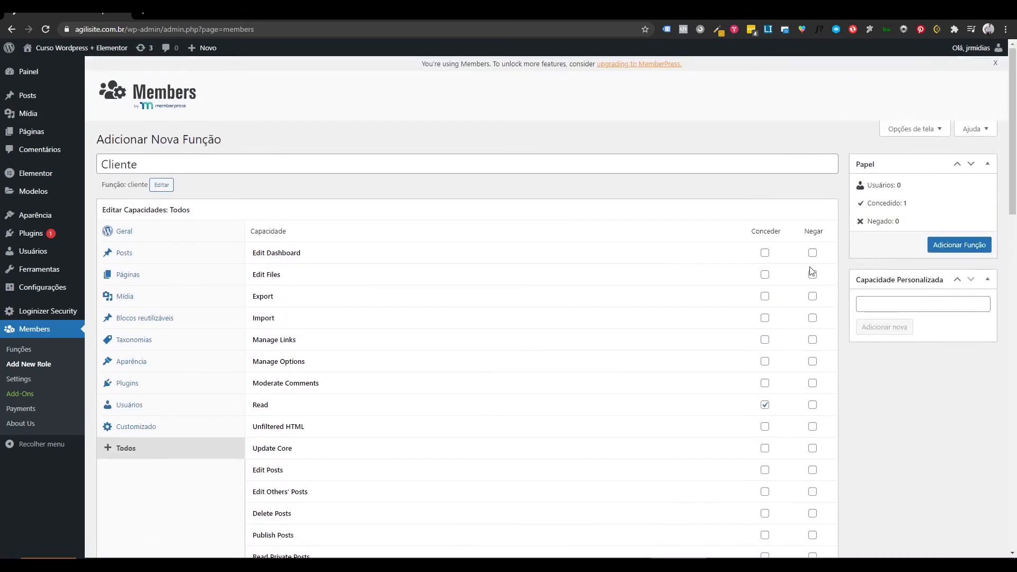
pyautogui.scroll(-7, 805, 265)
pyautogui.scroll(8, 742, 258)
# Step: Grant the general capabilities Export, Import, Manage Links and Manage Options to the Cliente role and create it
pyautogui.click(147, 233)
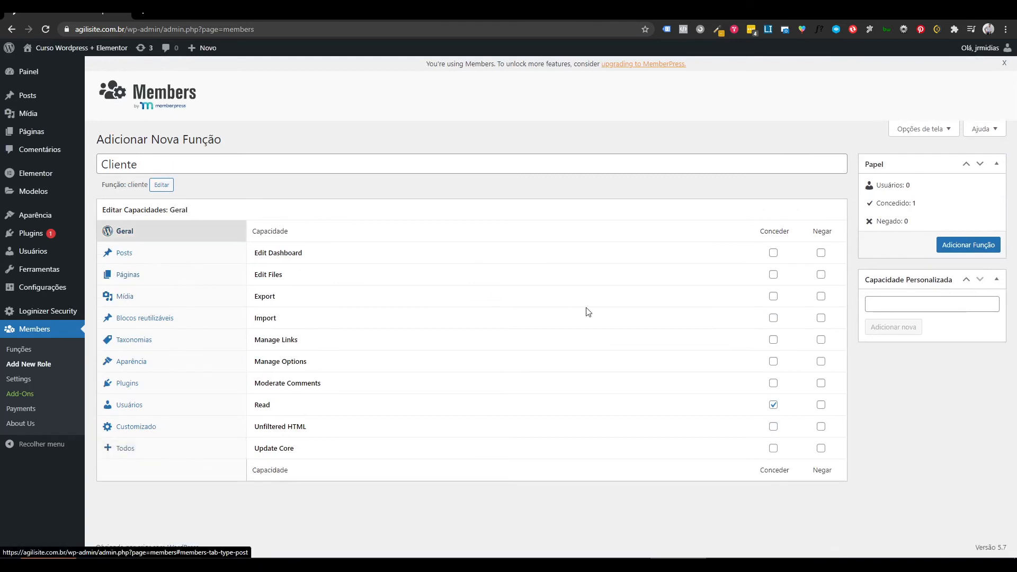
pyautogui.click(773, 298)
pyautogui.click(773, 318)
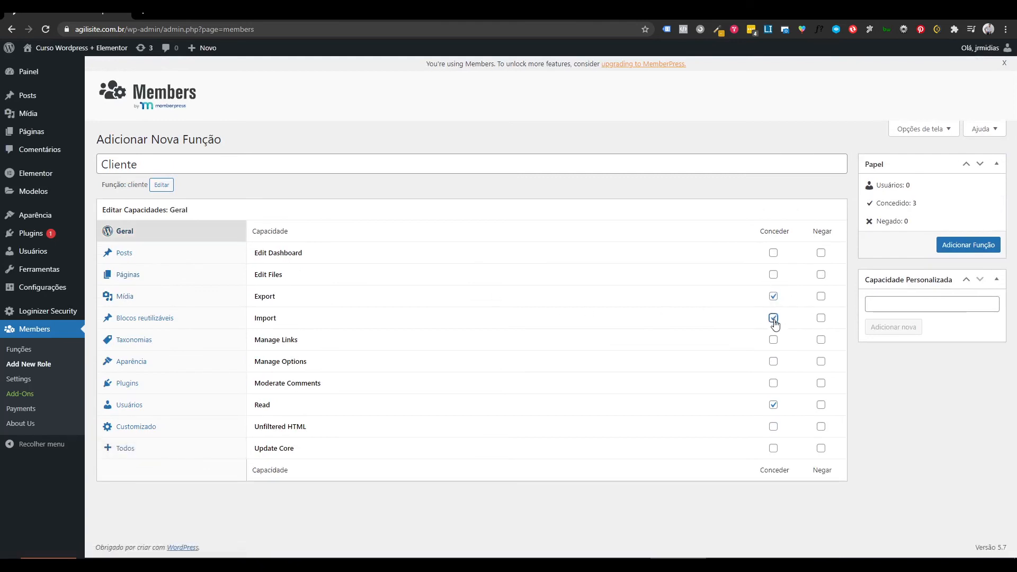
pyautogui.click(773, 340)
pyautogui.click(774, 362)
pyautogui.click(968, 245)
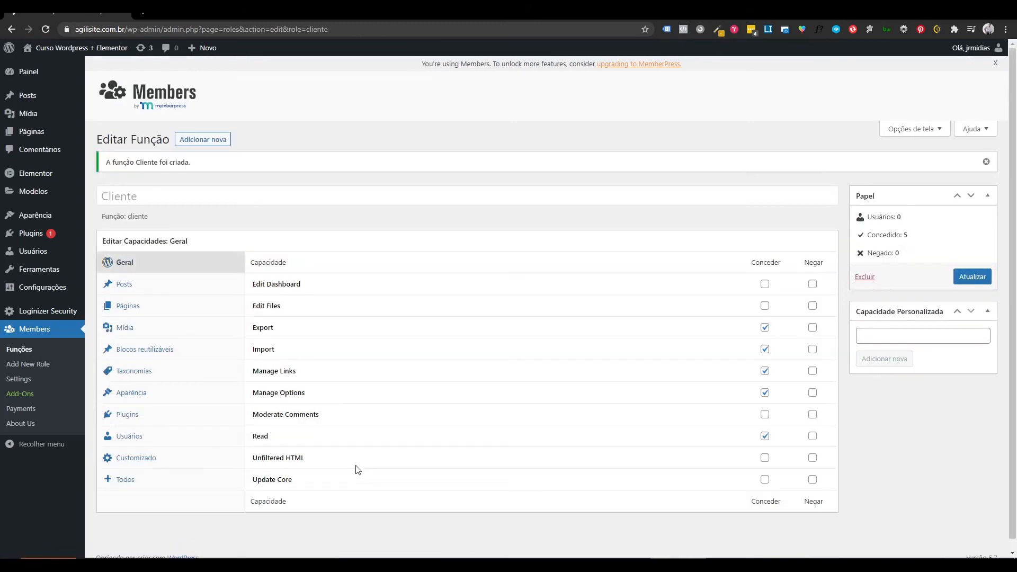
# Step: Open the form for adding a new user and assign the Cliente role instead of Assinante
pyautogui.moveTo(41, 253)
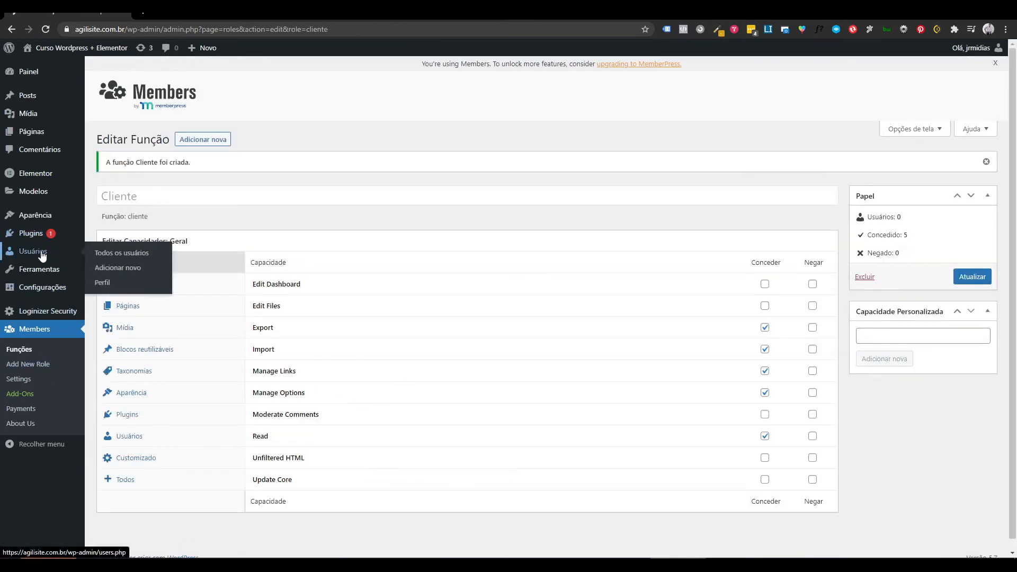
pyautogui.click(137, 269)
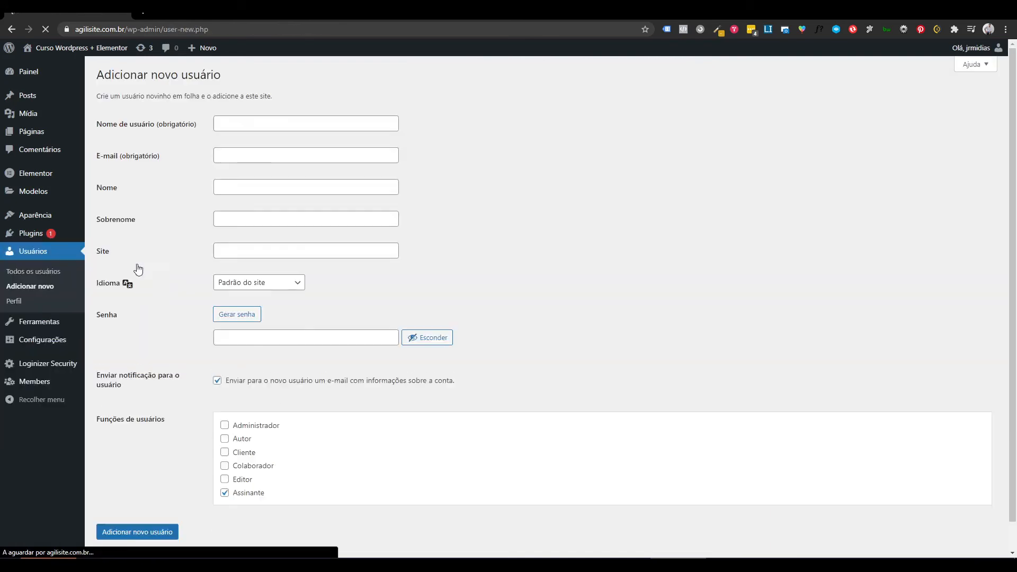
pyautogui.scroll(-1, 327, 328)
pyautogui.scroll(1, 270, 395)
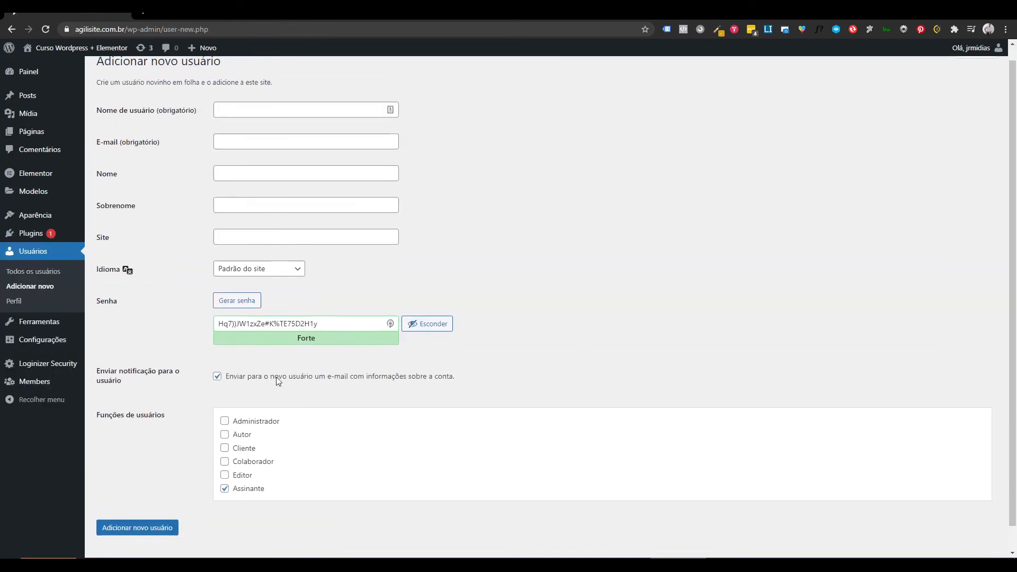
pyautogui.scroll(-1, 278, 384)
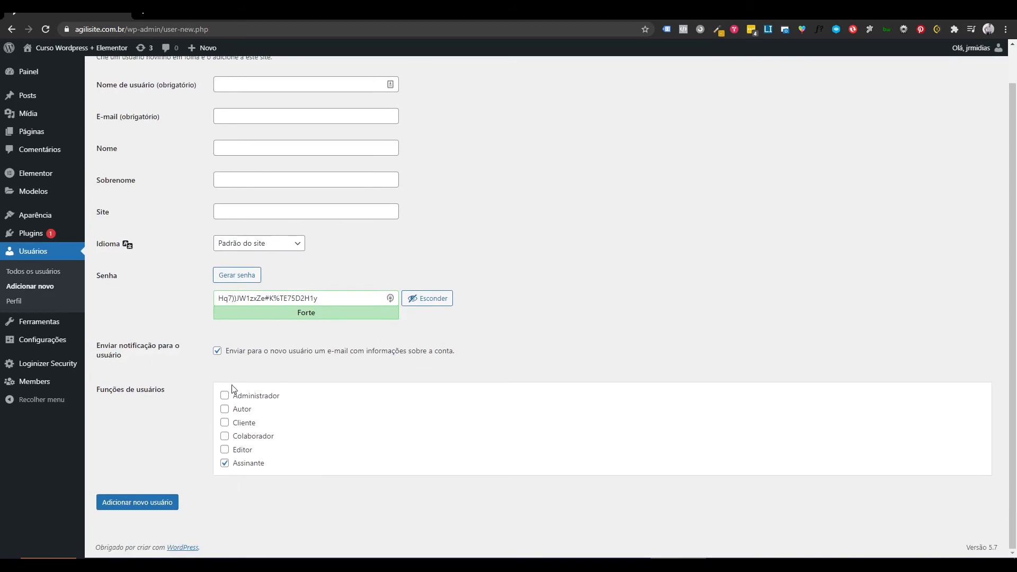
pyautogui.click(248, 464)
pyautogui.click(224, 423)
pyautogui.scroll(1, 278, 439)
pyautogui.click(254, 123)
pyautogui.click(410, 153)
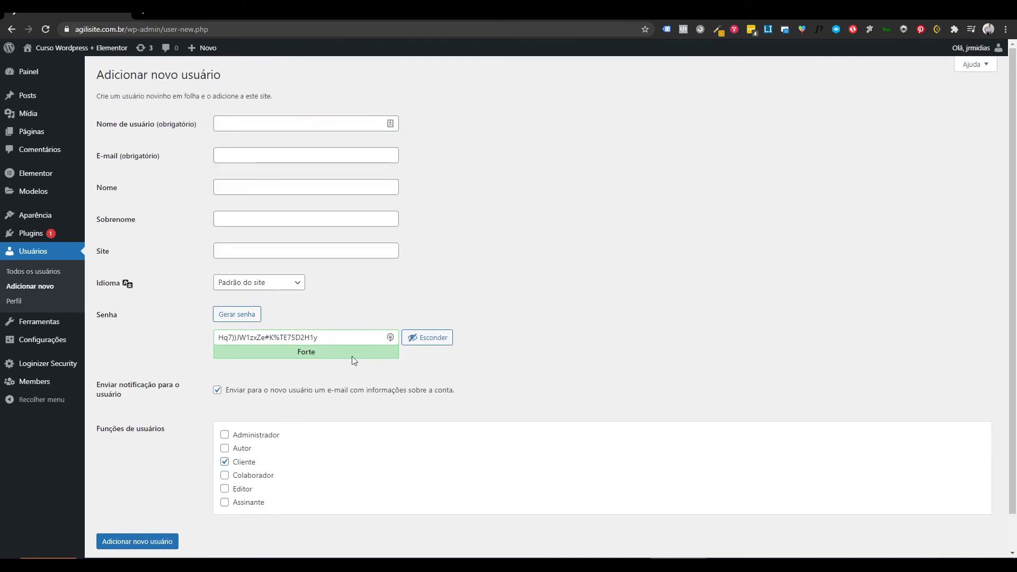
pyautogui.scroll(-1, 215, 496)
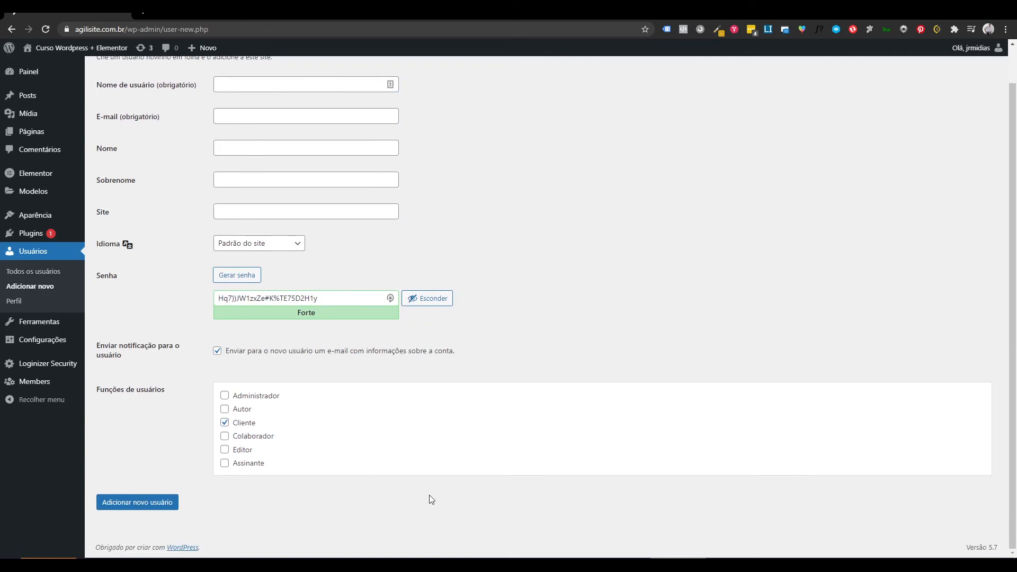
pyautogui.scroll(1, 492, 391)
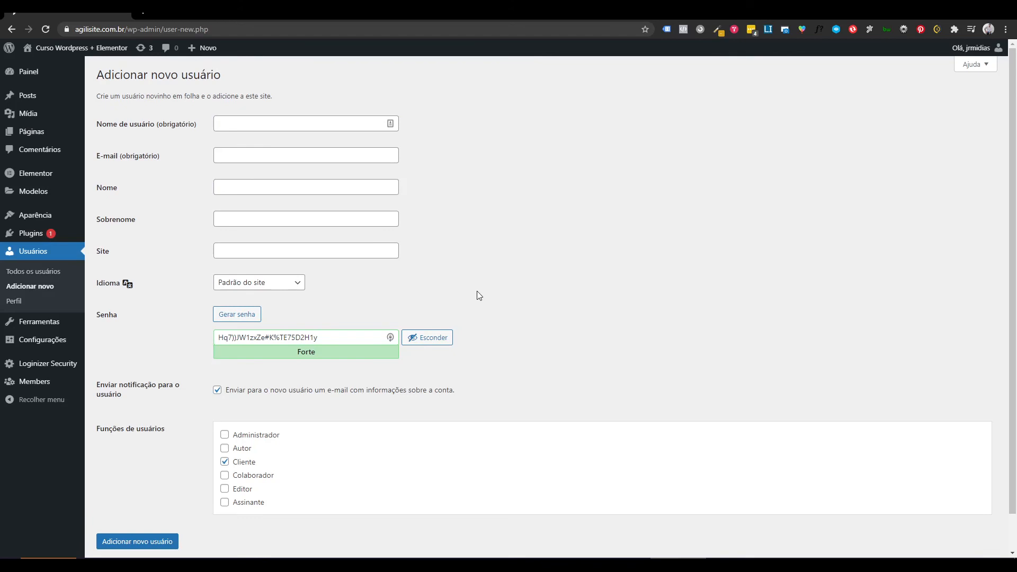
pyautogui.scroll(-1, 492, 286)
pyautogui.scroll(1, 509, 279)
pyautogui.moveTo(21, 382)
pyautogui.moveTo(68, 180)
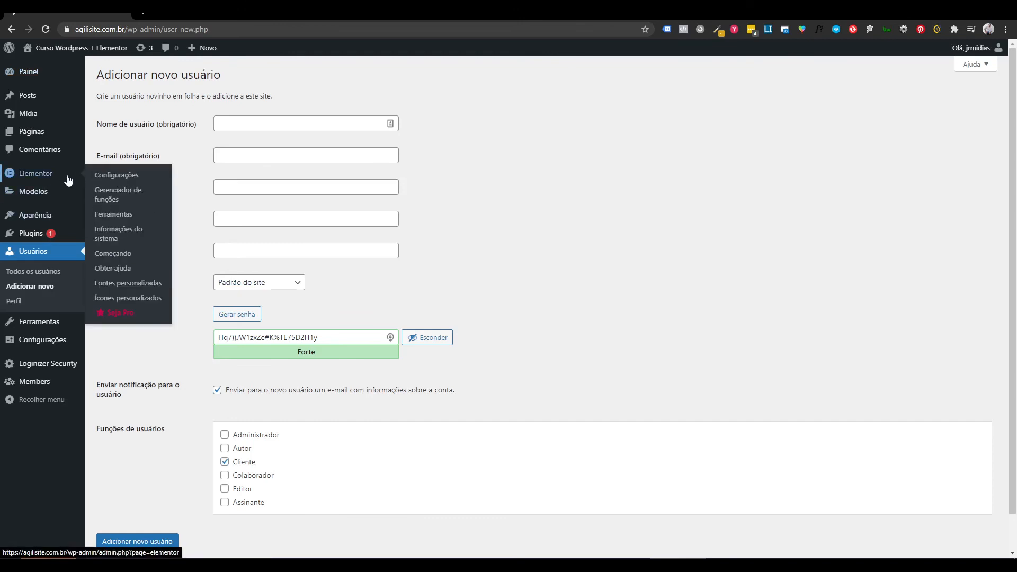